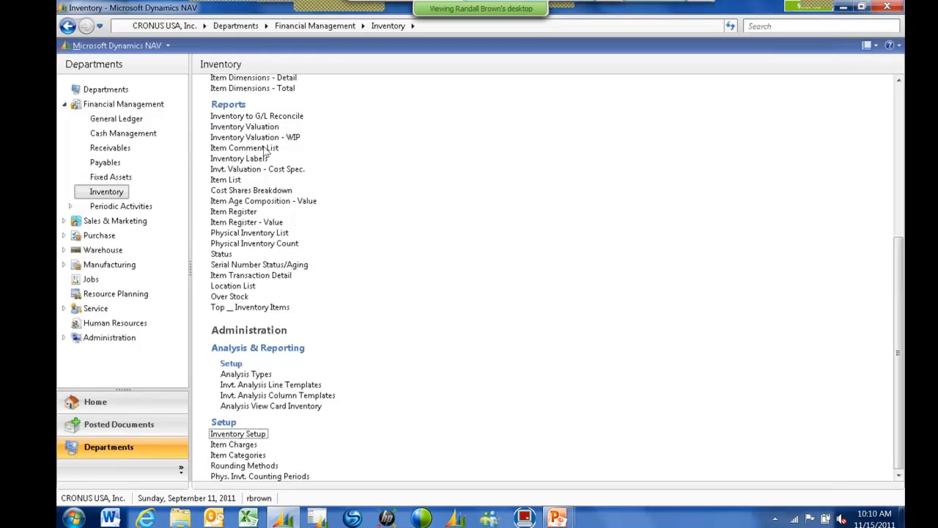
scroll(266, 149, up, 5)
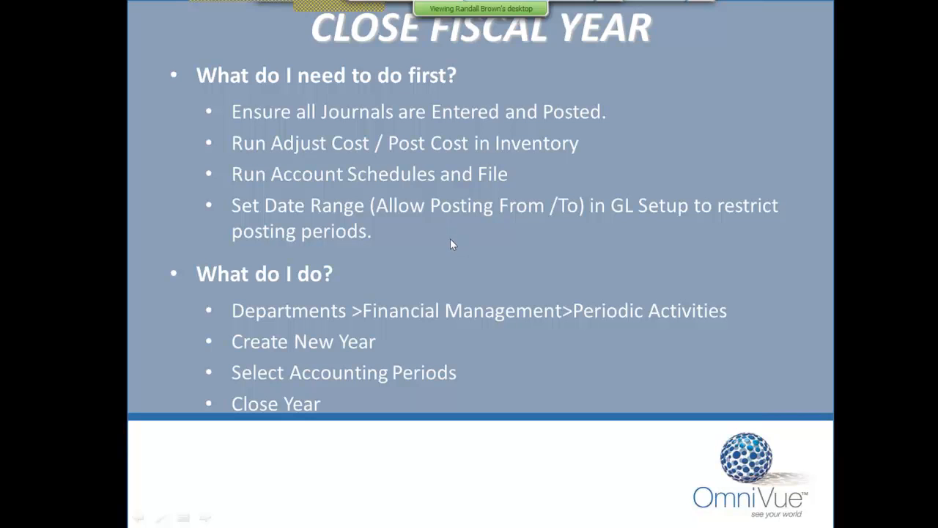
key(alt+Tab)
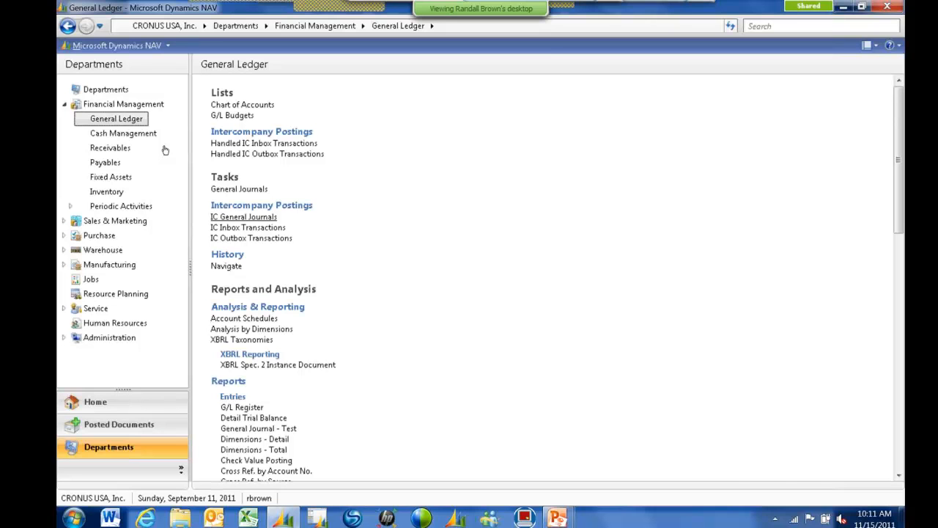
key(alt+Tab)
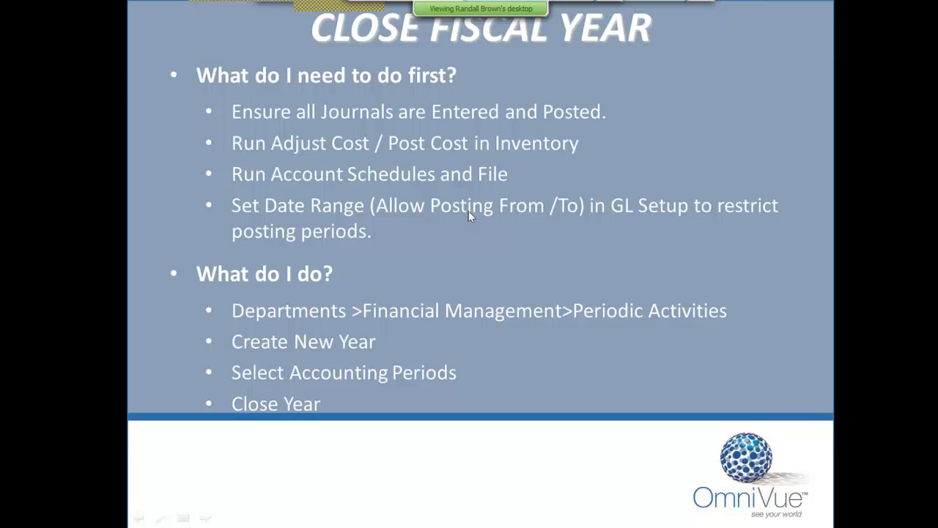
Step: Open the User Setup list under Administration's Application Setup to view the users' allowed posting dates
key(alt+Tab)
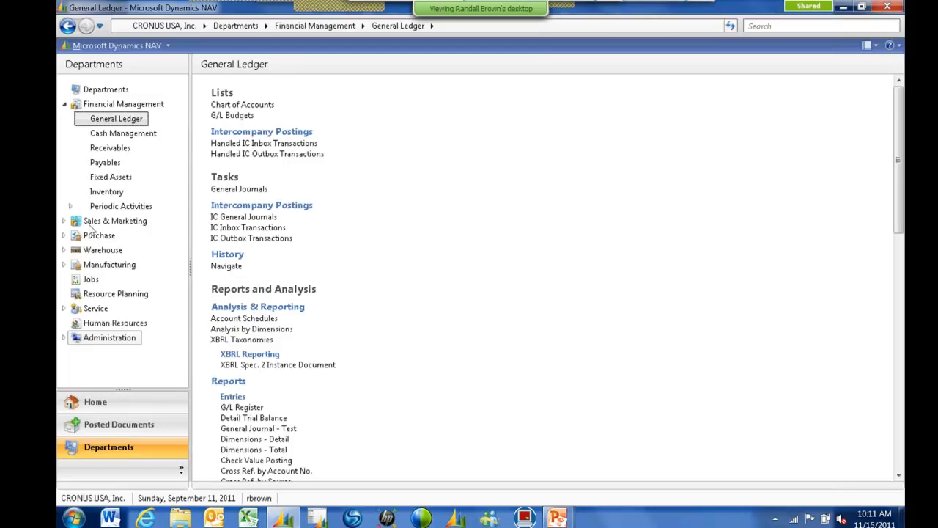
click(109, 337)
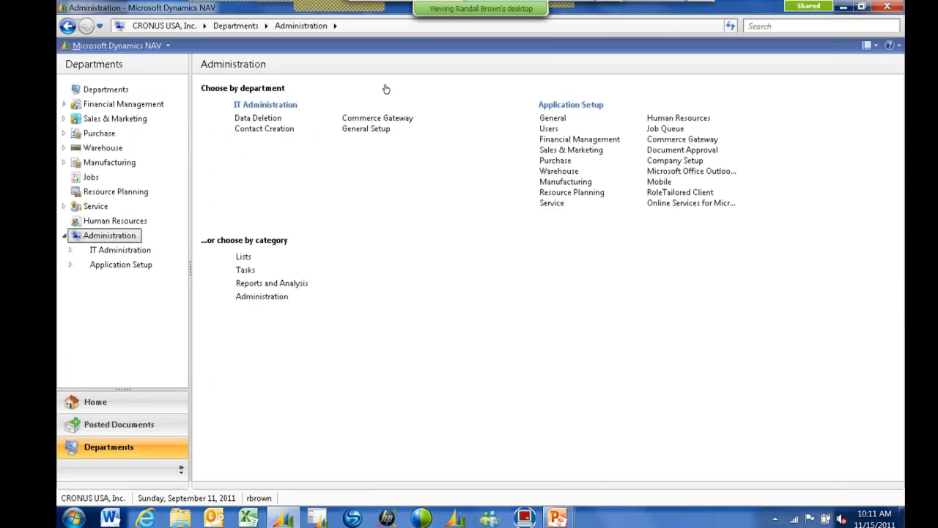
click(548, 129)
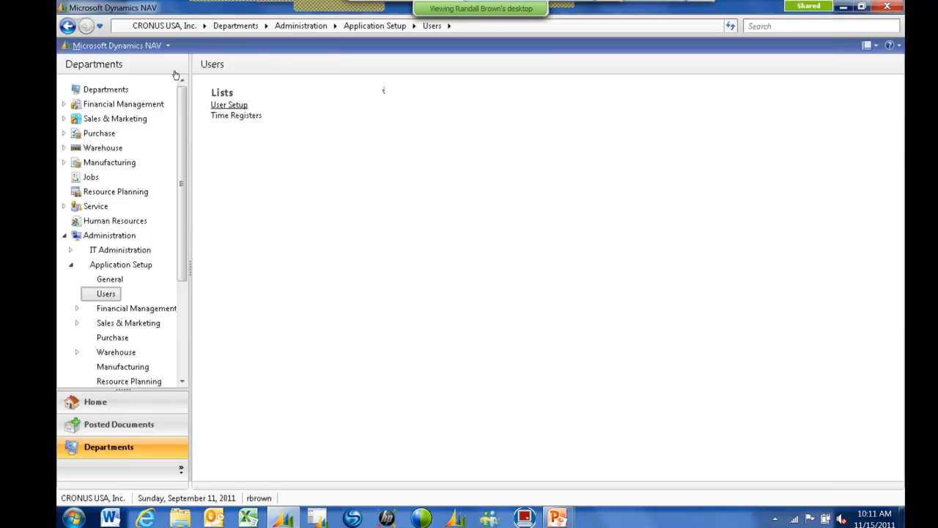
click(229, 104)
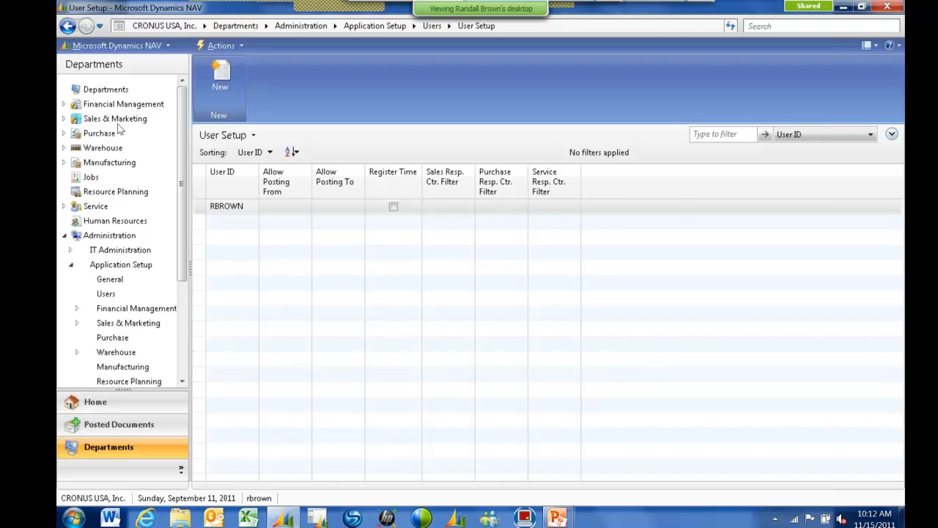
Step: Open the Accounting Periods list under Financial Management's Fiscal Year periodic activities and go to the latest periods
key(alt+Tab)
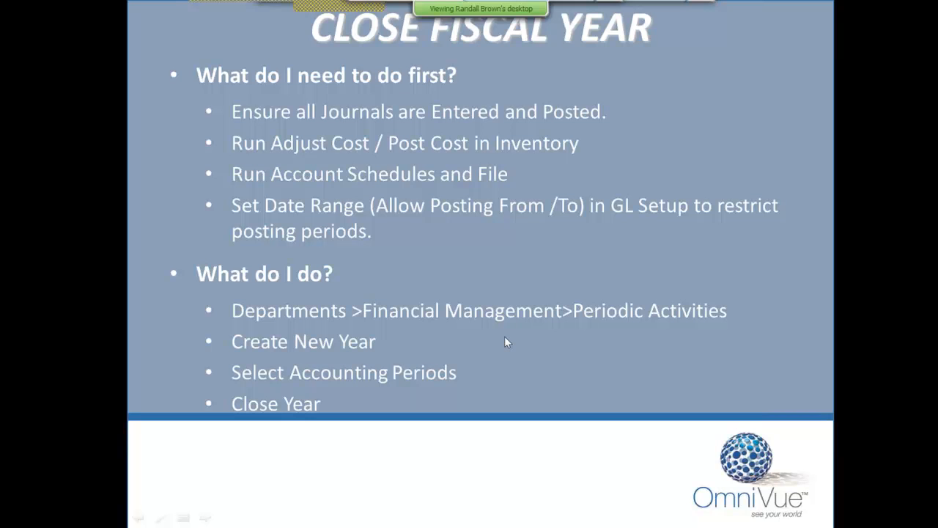
key(alt+Tab)
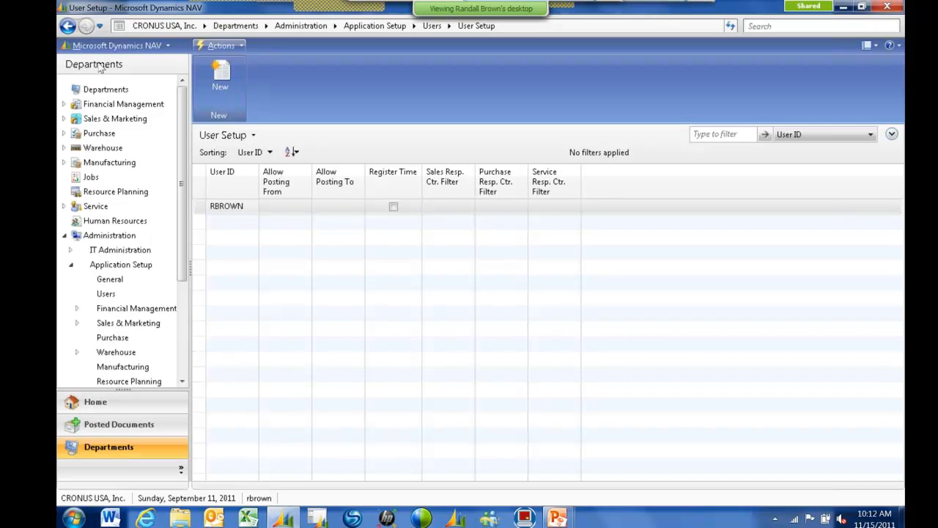
click(117, 105)
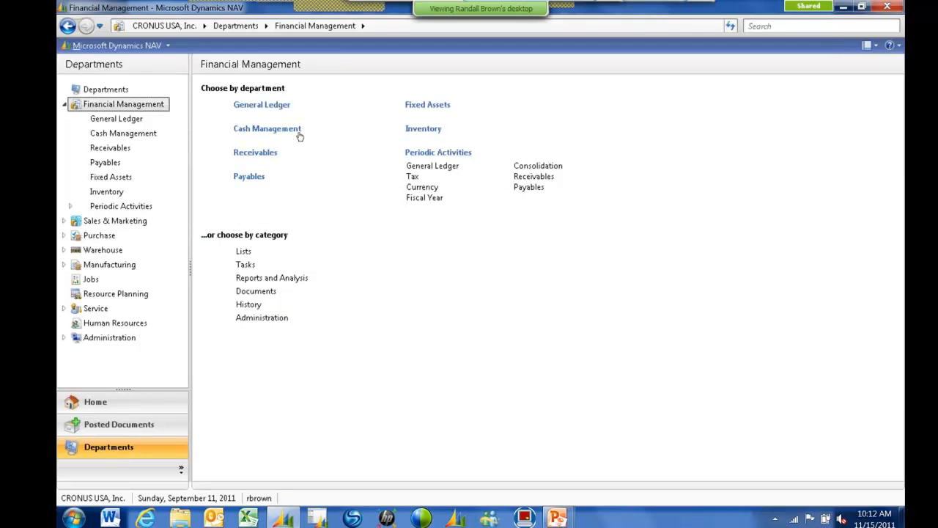
click(425, 198)
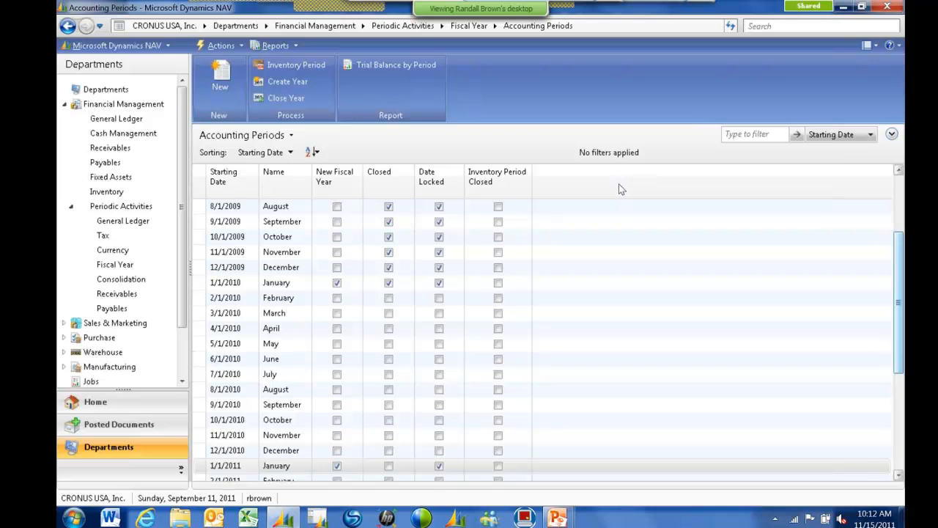
scroll(619, 194, down, 4)
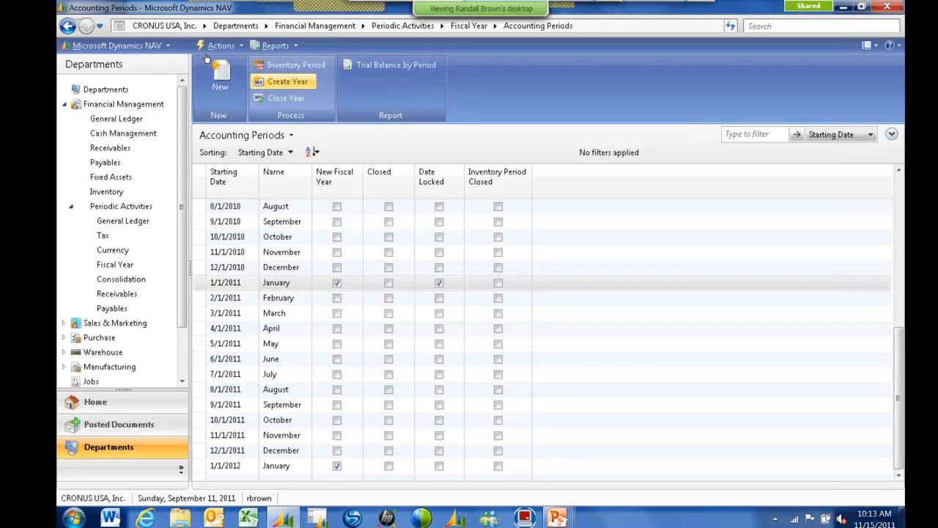
Step: Create a new fiscal year starting 1/1/2012 with 12 periods of length 1M
click(284, 81)
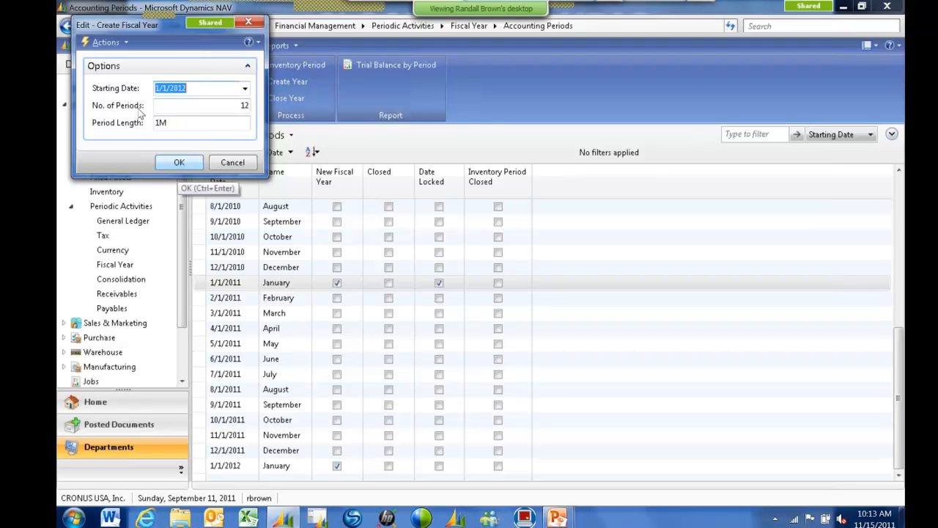
key(Escape)
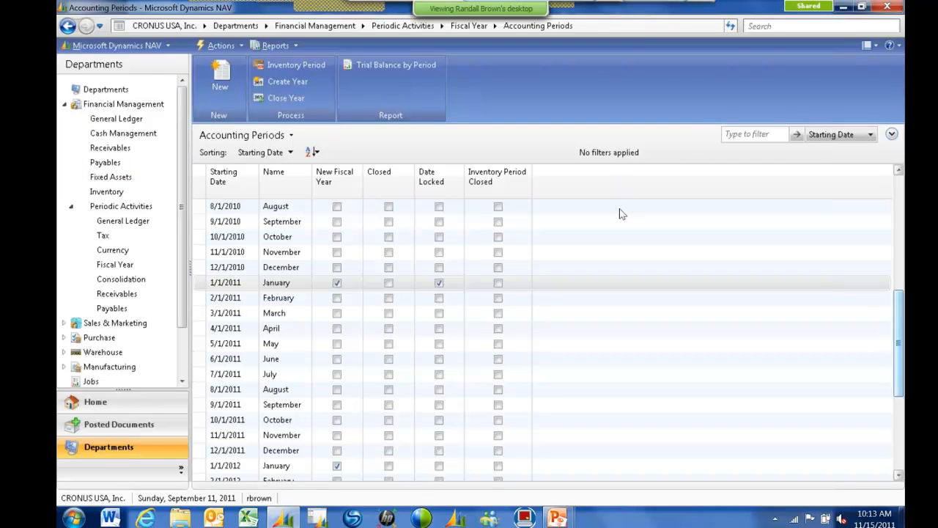
scroll(620, 208, down, 3)
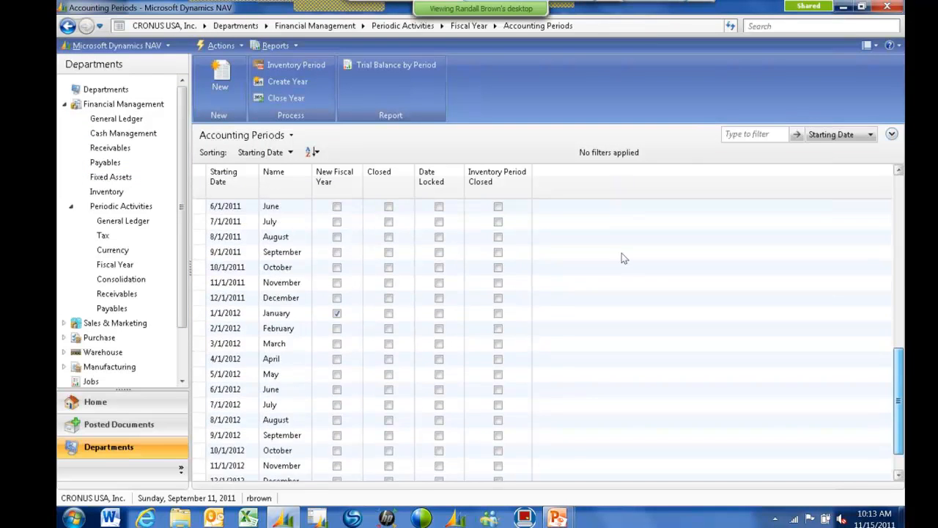
scroll(622, 253, down, 1)
Step: Try to close the fiscal year from the accounting periods list
scroll(617, 249, up, 2)
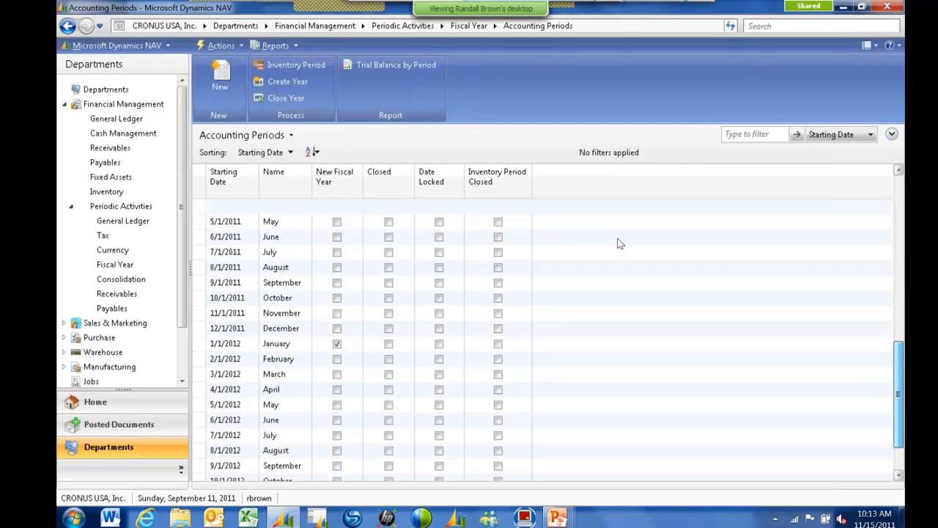
scroll(620, 227, up, 2)
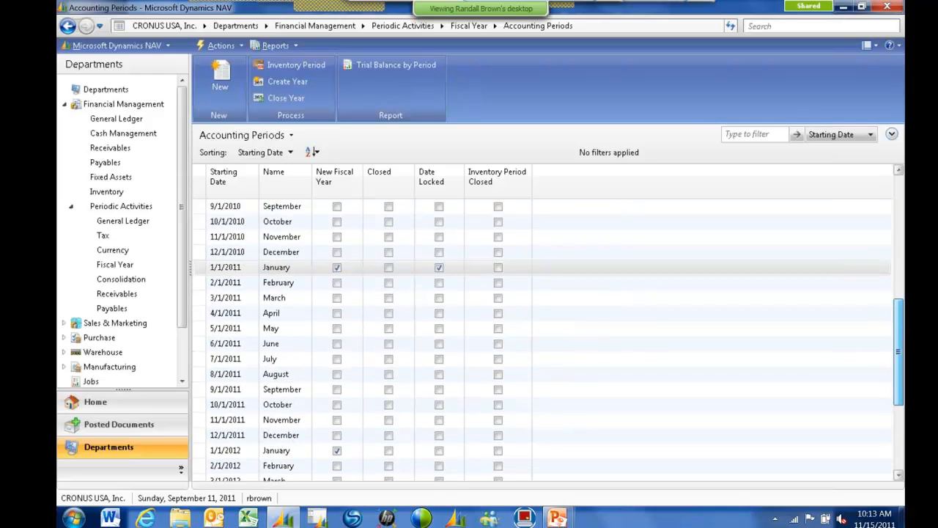
scroll(621, 179, up, 1)
scroll(621, 179, up, 1)
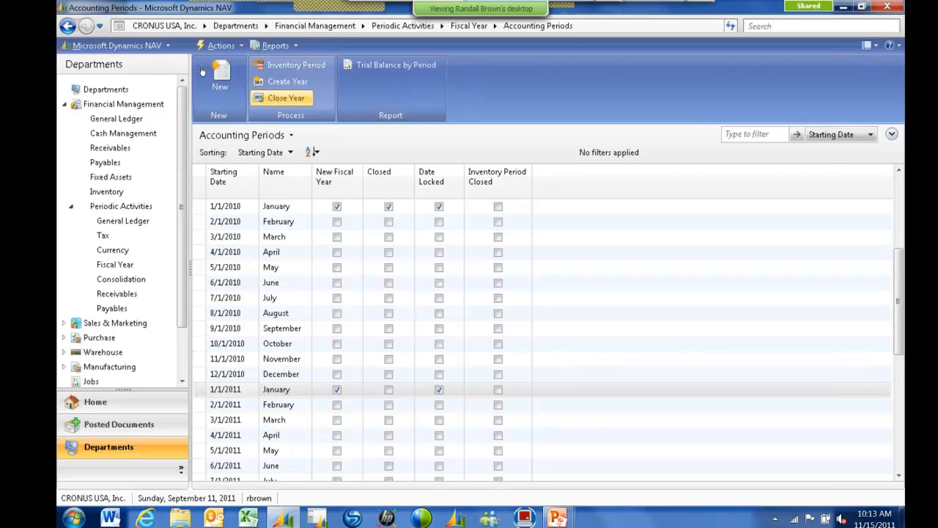
click(279, 101)
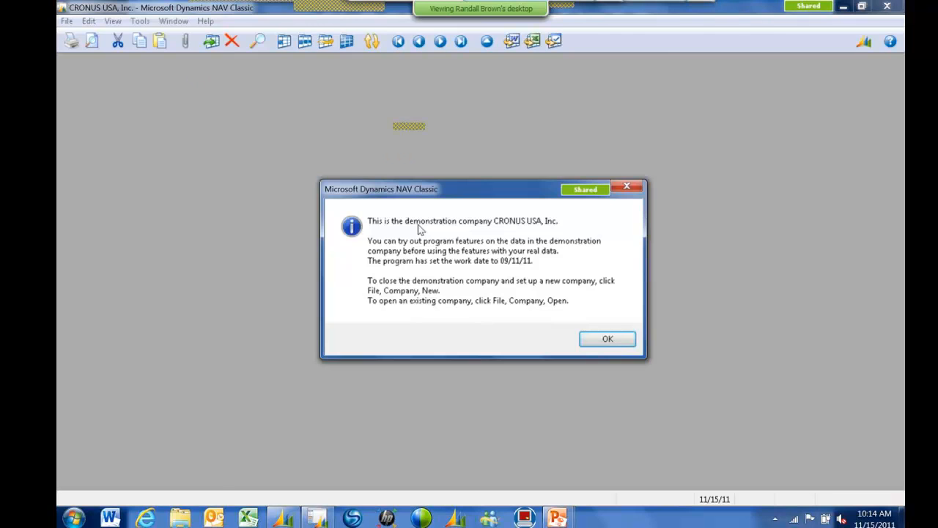
Step: In Dynamics NAV Classic, clear the Date Locked and Closed flags of the 01/01/10 January record in the Accounting Period table
key(Return)
click(140, 21)
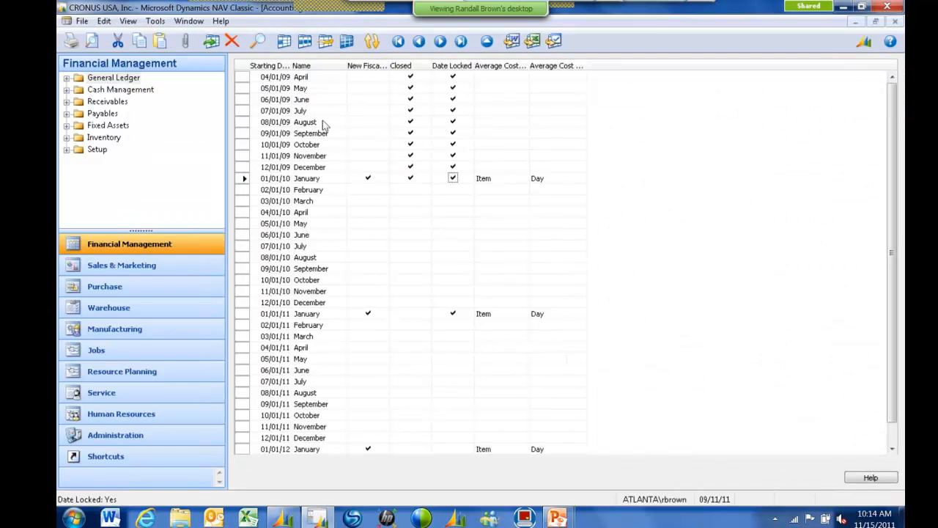
key(space)
key(Left)
key(space)
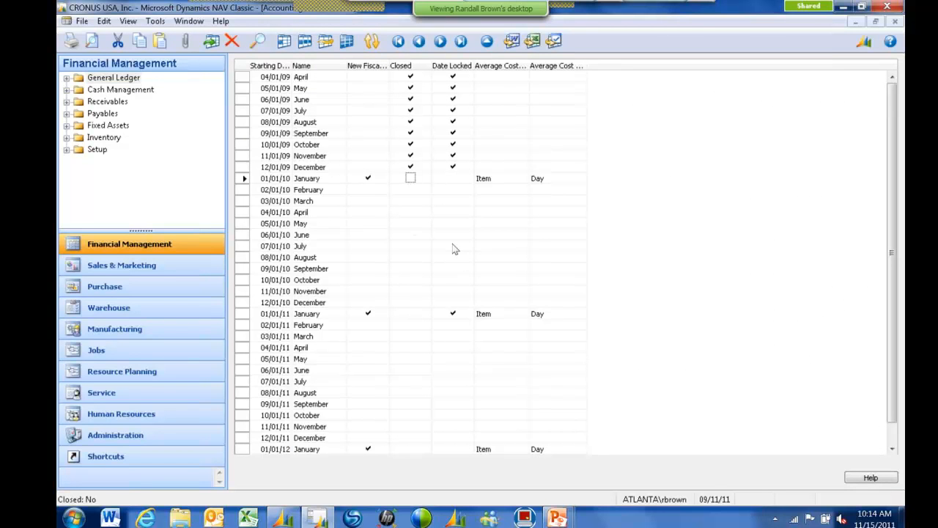
key(Escape)
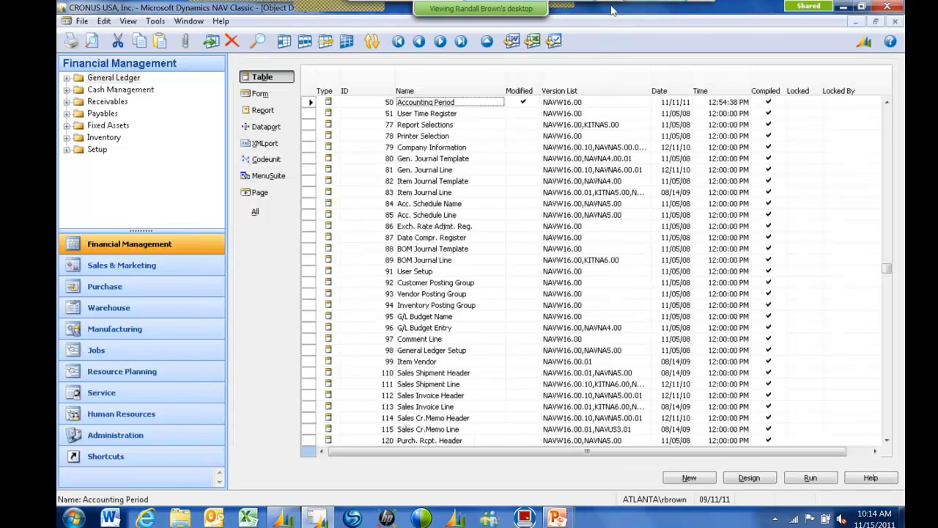
Step: Back in the Dynamics NAV accounting periods, close the fiscal year from 01/01/10 to 12/31/10 and review its periods
key(alt+Tab)
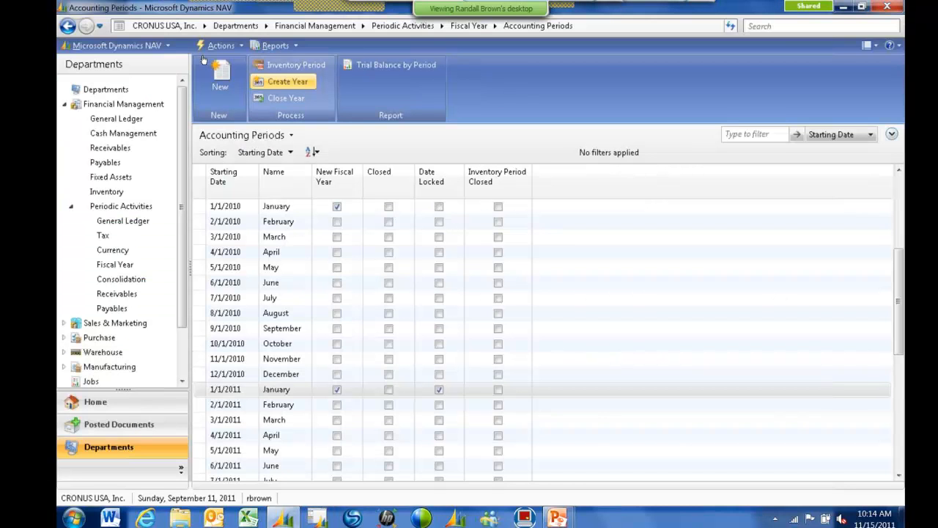
click(286, 97)
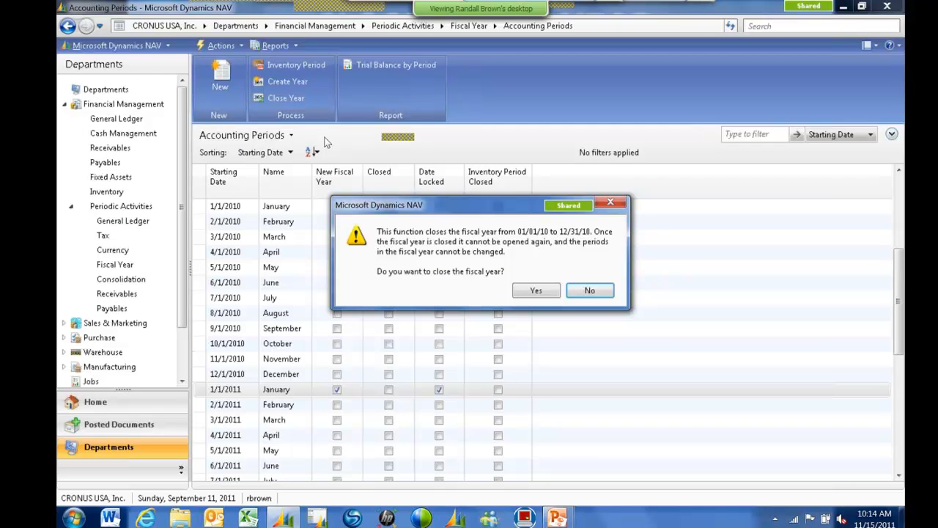
drag(356, 205, 351, 227)
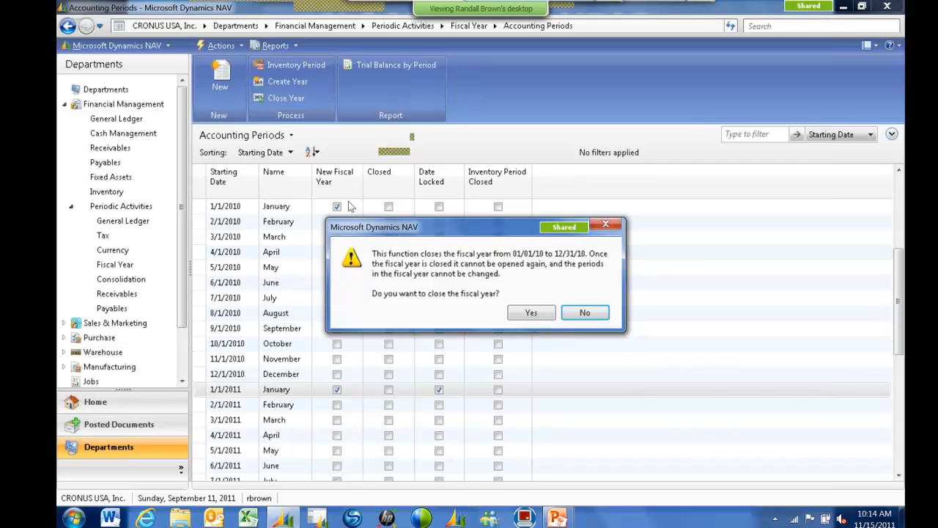
key(Return)
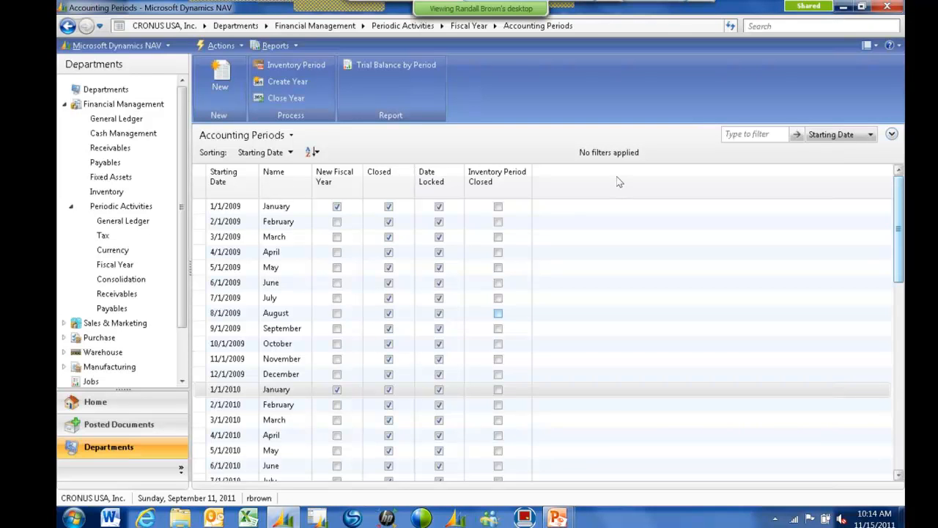
scroll(620, 190, down, 2)
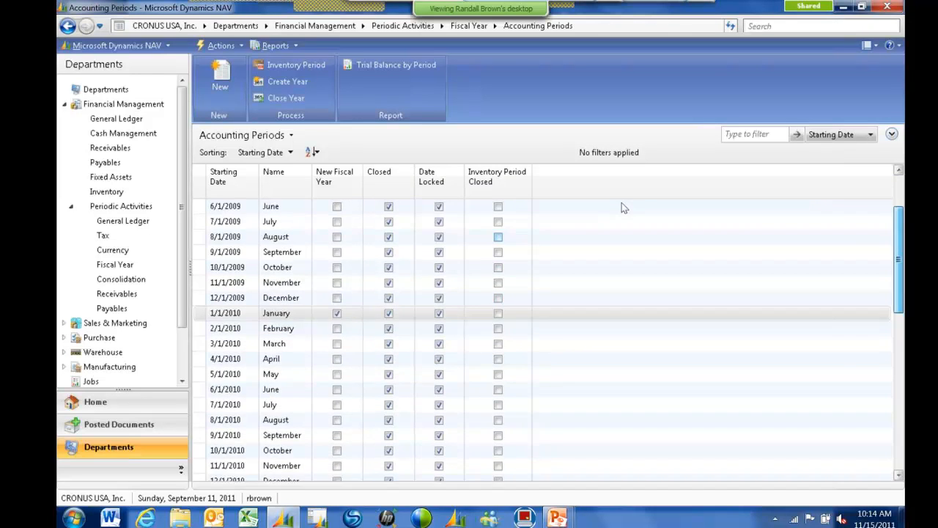
scroll(622, 202, down, 1)
scroll(621, 202, down, 1)
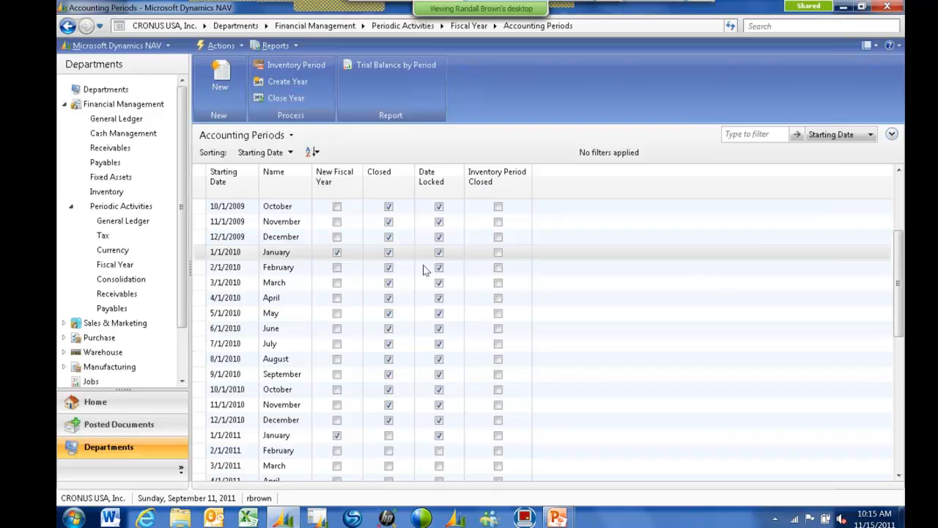
key(alt+Tab)
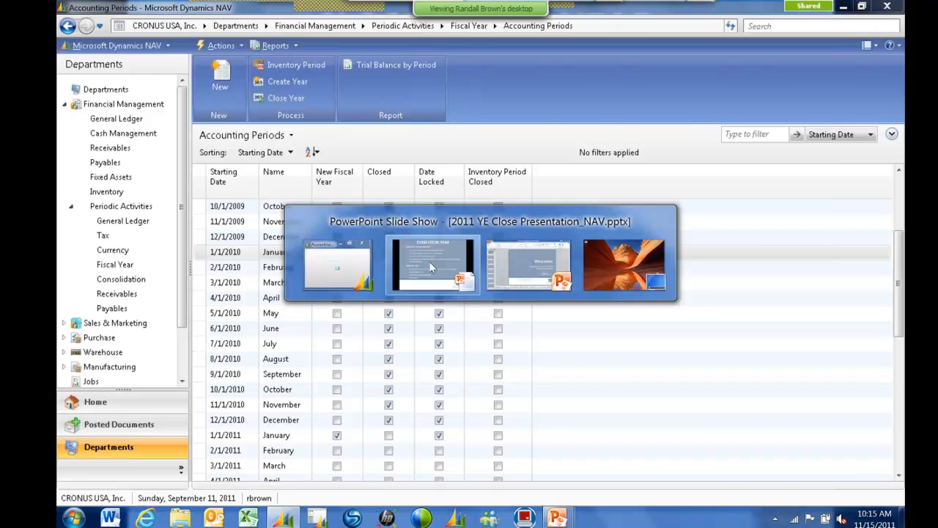